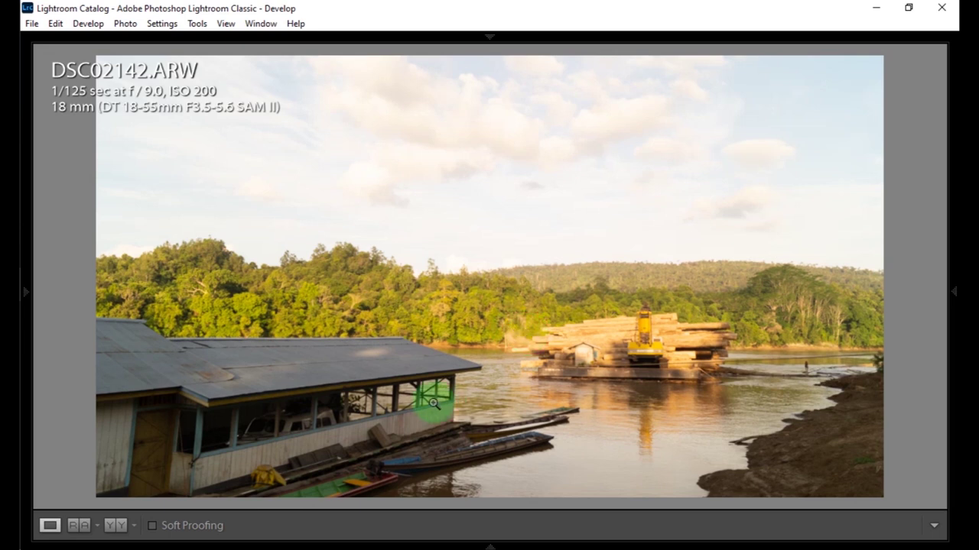
# Show the Develop adjustment panels beside the photo and open the Profile Browser.
pyautogui.click(955, 300)
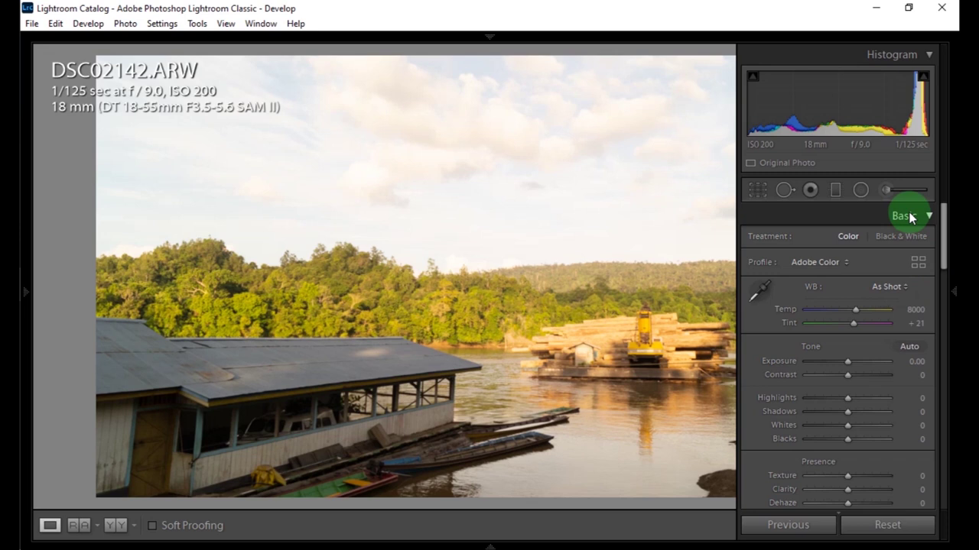
pyautogui.click(918, 263)
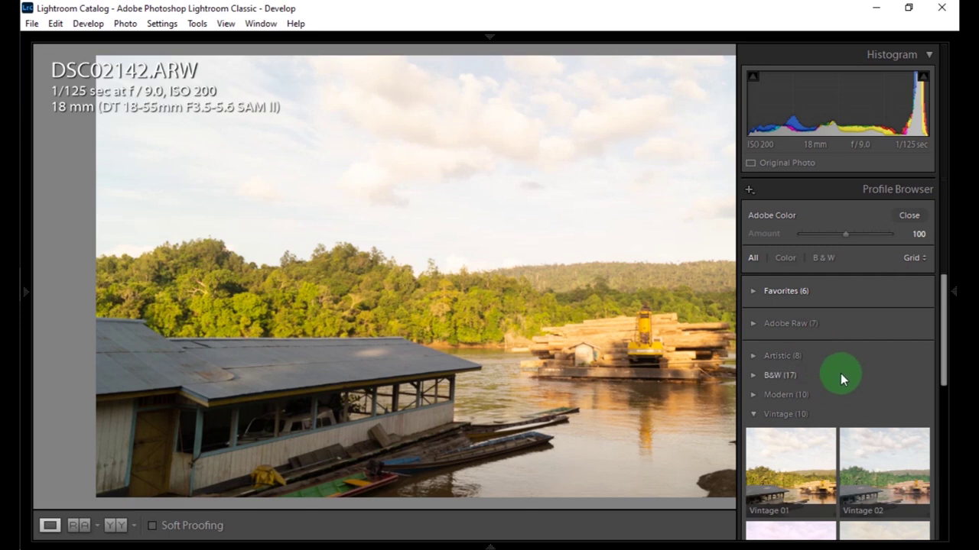
# Expand the B&W profile group and preview B&W 01 through B&W 08 on the photo.
pyautogui.click(754, 376)
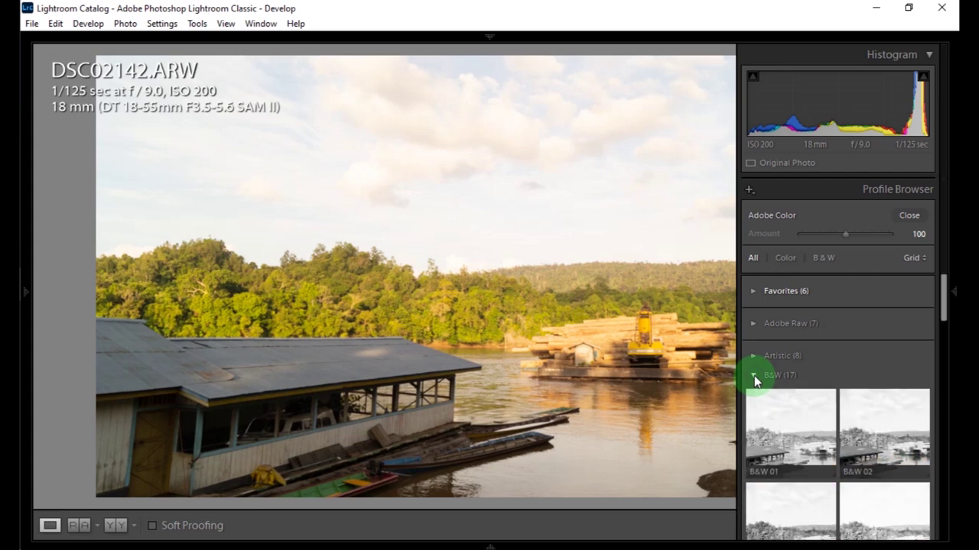
pyautogui.scroll(-2, 853, 375)
pyautogui.click(792, 351)
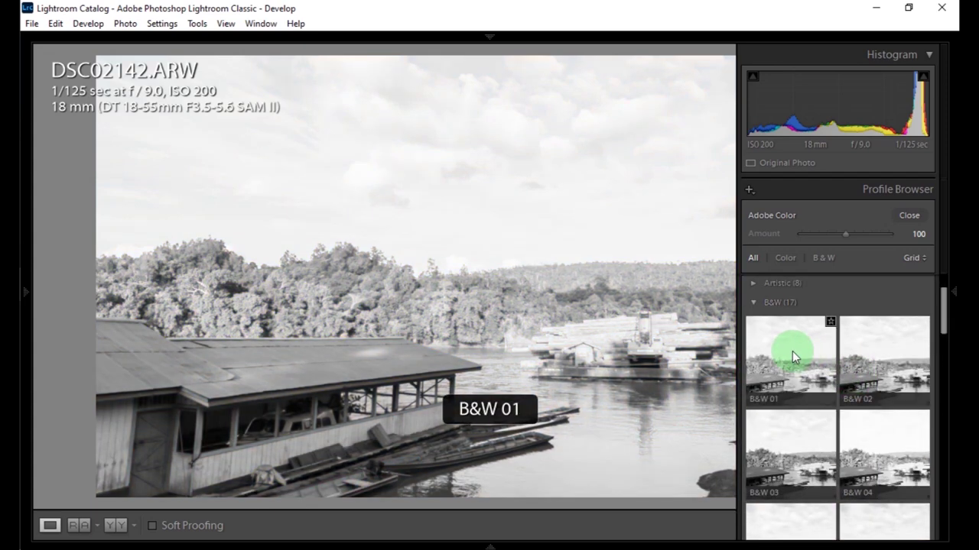
pyautogui.click(864, 368)
pyautogui.click(796, 439)
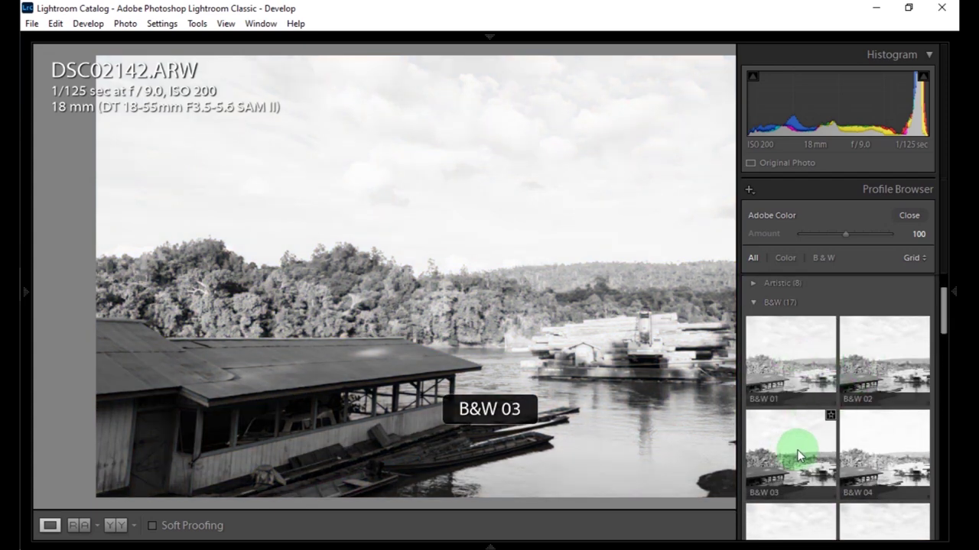
pyautogui.click(874, 458)
pyautogui.scroll(-2, 880, 463)
pyautogui.click(880, 463)
pyautogui.click(885, 411)
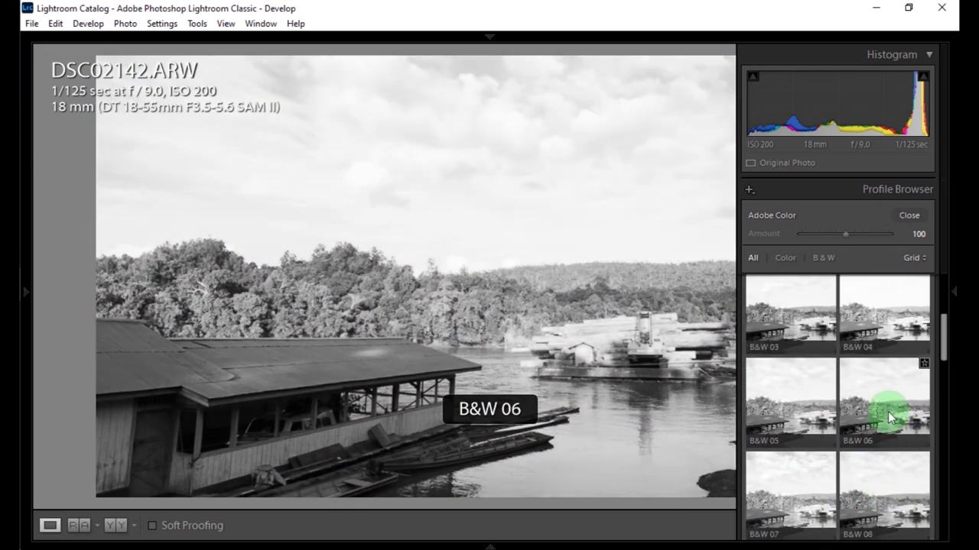
pyautogui.click(782, 413)
pyautogui.click(770, 498)
pyautogui.click(874, 505)
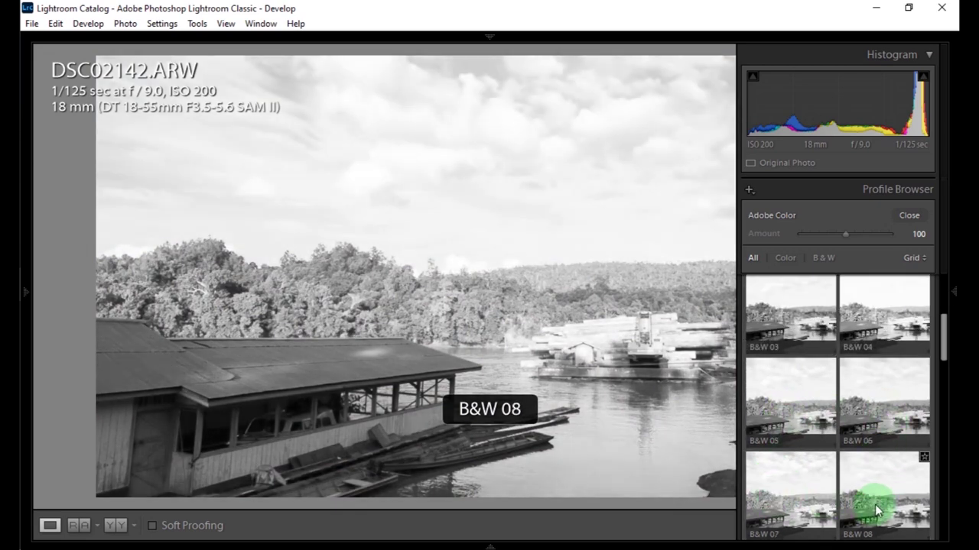
# Compare B&W 09 and B&W 10, then apply B&W 10 and close the browser.
pyautogui.scroll(-2, 875, 491)
pyautogui.click(875, 488)
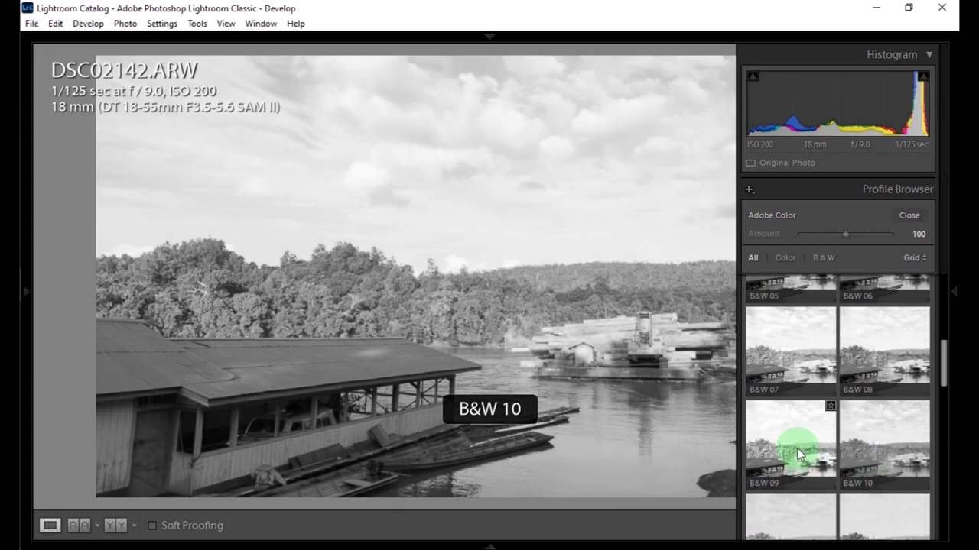
pyautogui.click(795, 448)
pyautogui.click(874, 445)
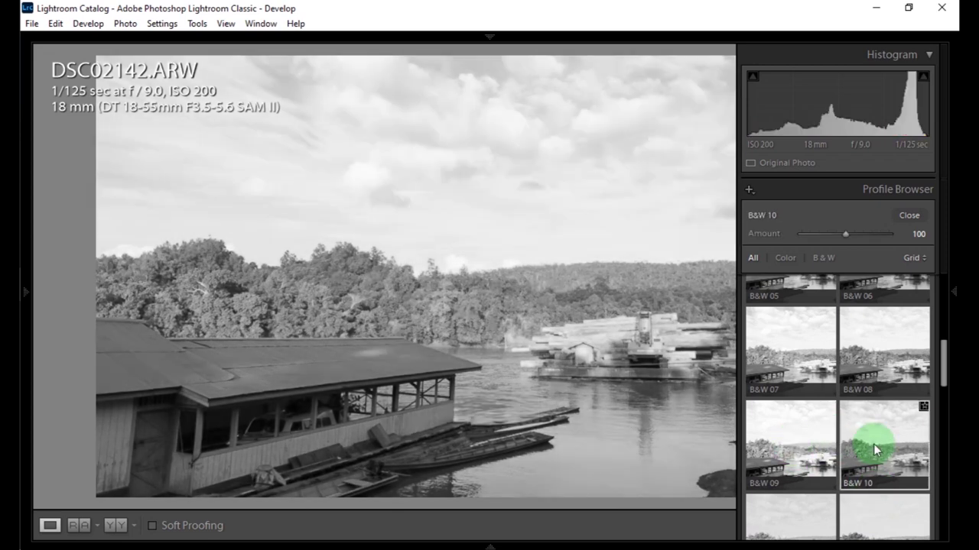
pyautogui.doubleClick(871, 439)
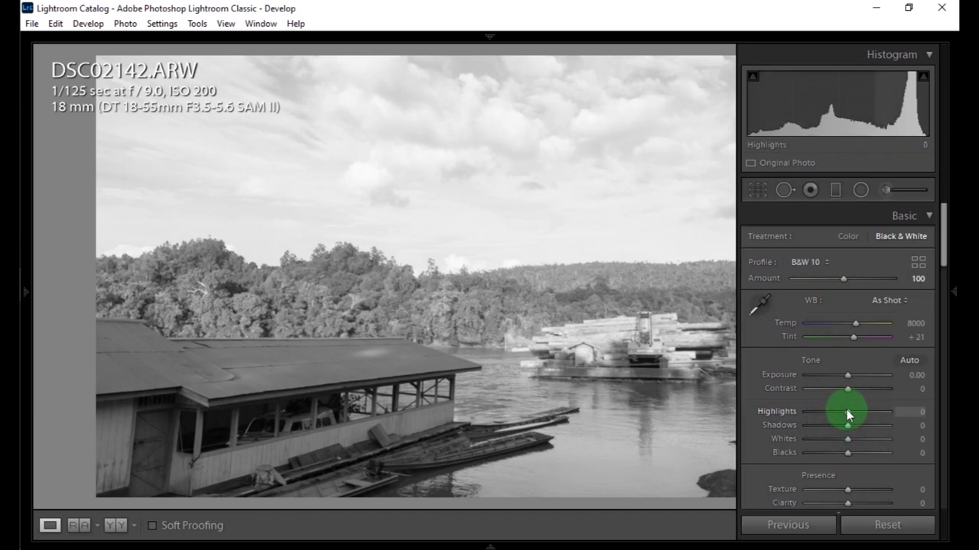
# Drop Highlights to -100 to darken the sky, then reset all edits back to colour.
pyautogui.moveTo(847, 414); pyautogui.dragTo(865, 424)
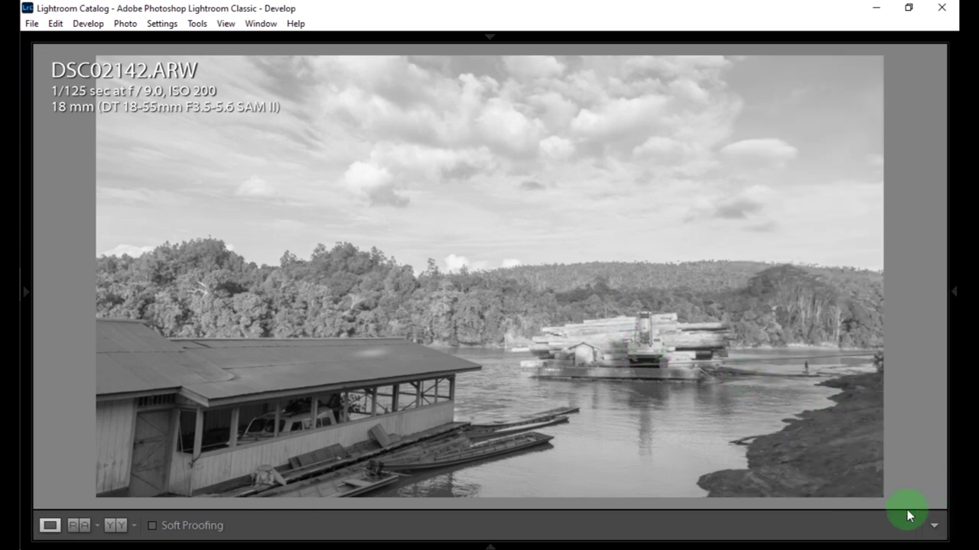
pyautogui.click(889, 520)
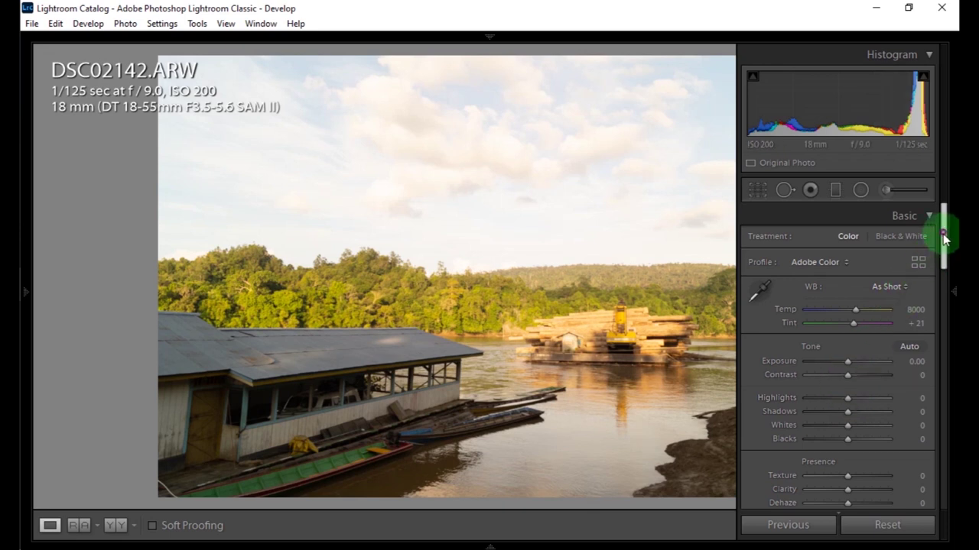
# Preview a greyscale version at Saturation -100, then reset the photo to full colour.
pyautogui.moveTo(945, 234); pyautogui.dragTo(945, 254)
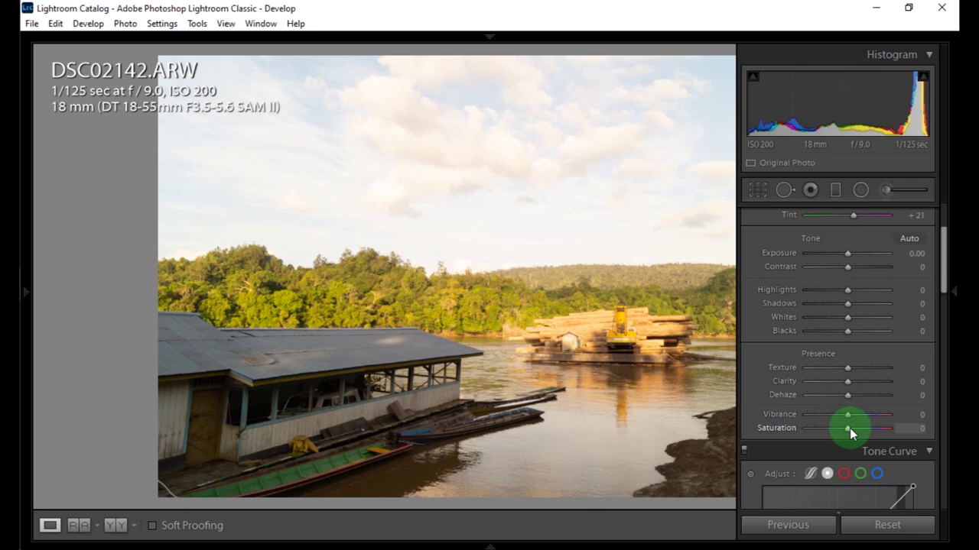
pyautogui.moveTo(847, 428); pyautogui.dragTo(806, 428)
pyautogui.press('Tab')
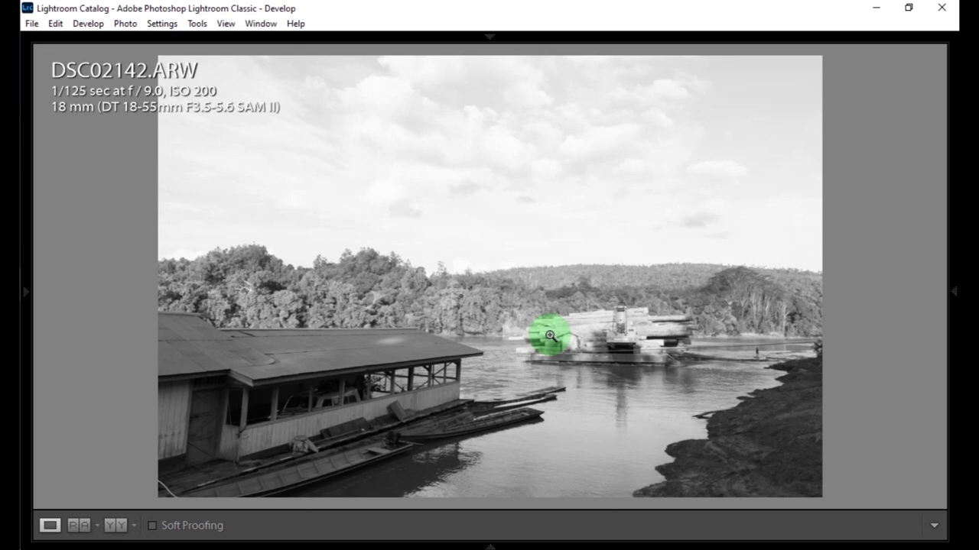
pyautogui.moveTo(952, 291)
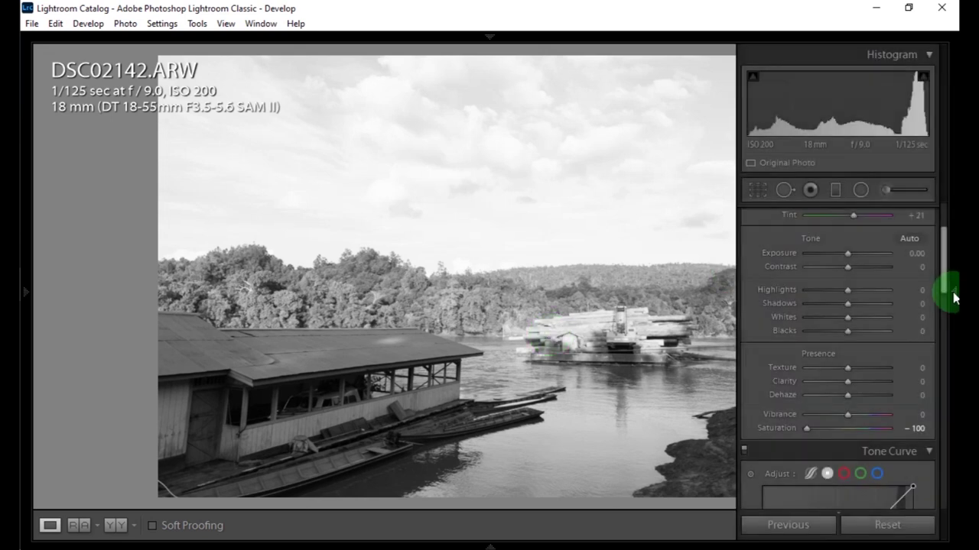
pyautogui.click(886, 526)
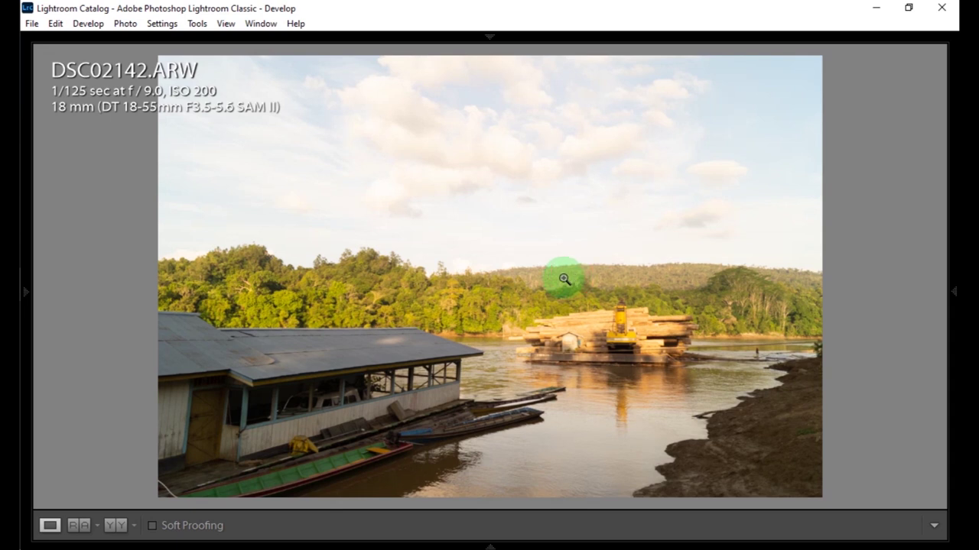
# Set the Treatment to Black & White and bring the B&W mix panel into view.
pyautogui.moveTo(955, 300)
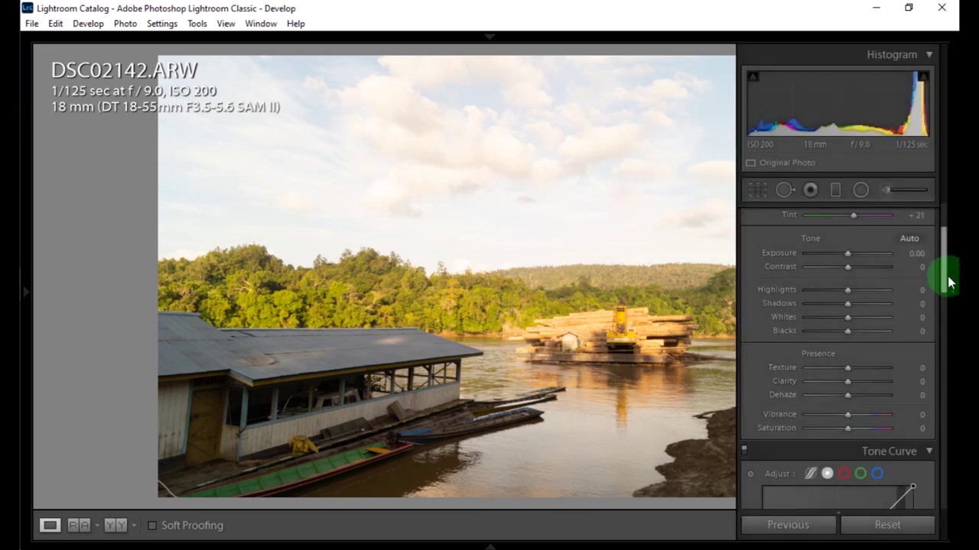
pyautogui.moveTo(946, 268); pyautogui.dragTo(946, 225)
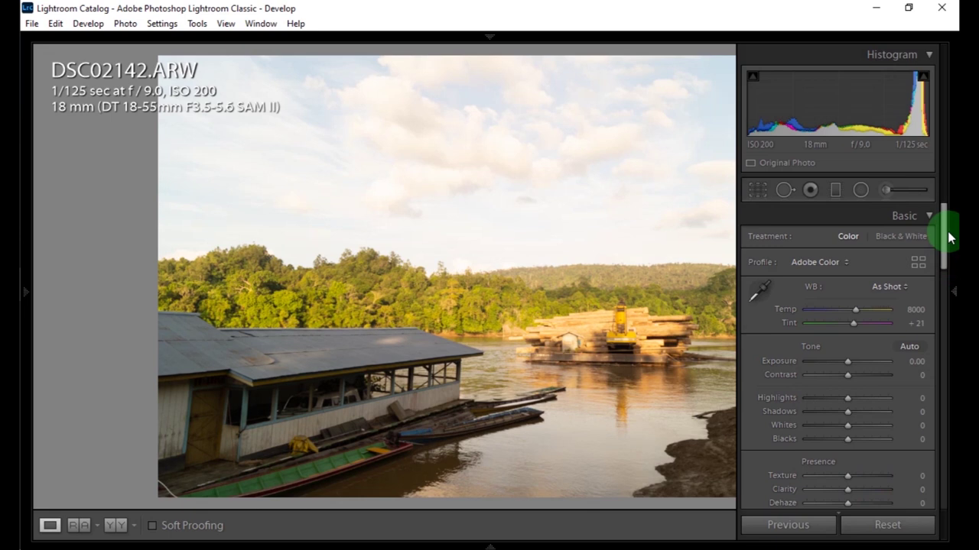
pyautogui.click(895, 239)
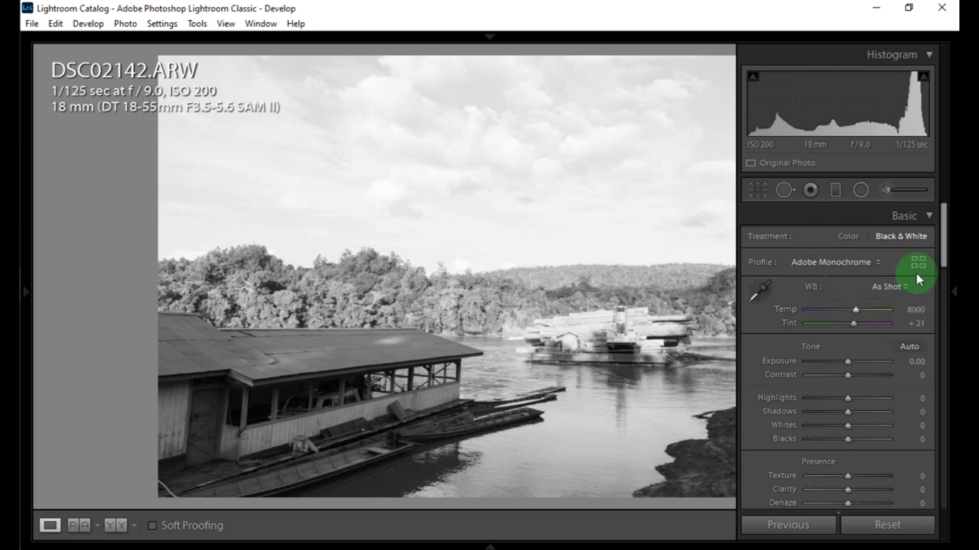
pyautogui.moveTo(943, 238); pyautogui.dragTo(945, 353)
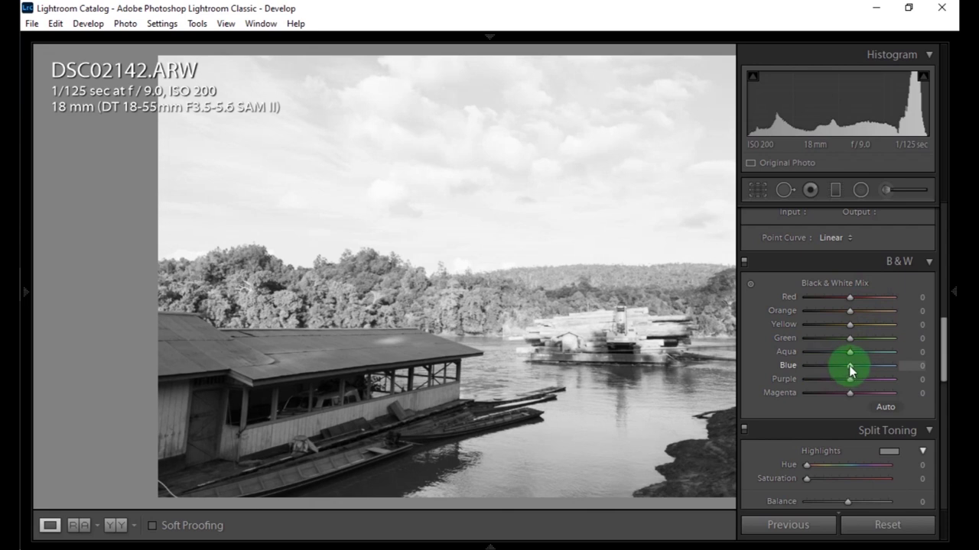
pyautogui.moveTo(848, 365); pyautogui.dragTo(886, 371)
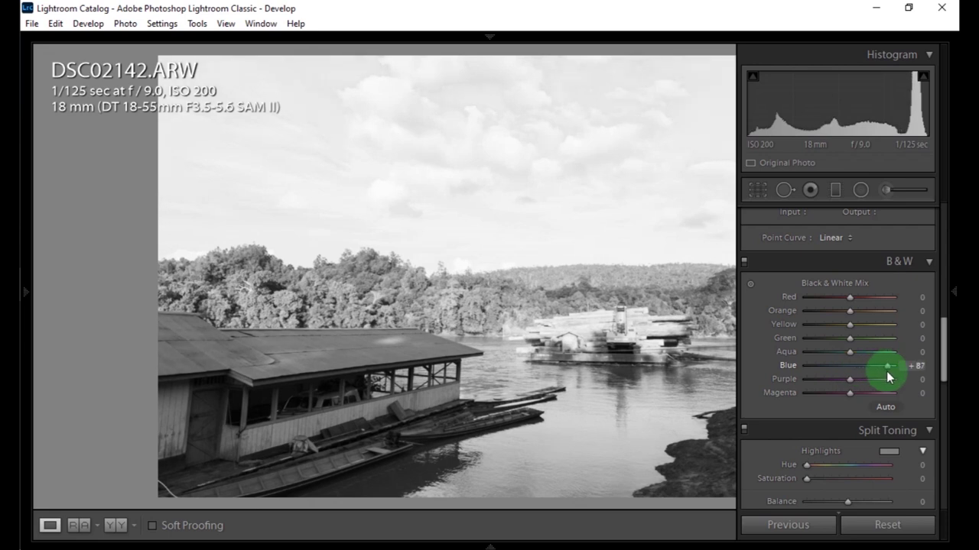
pyautogui.moveTo(886, 371); pyautogui.dragTo(796, 374)
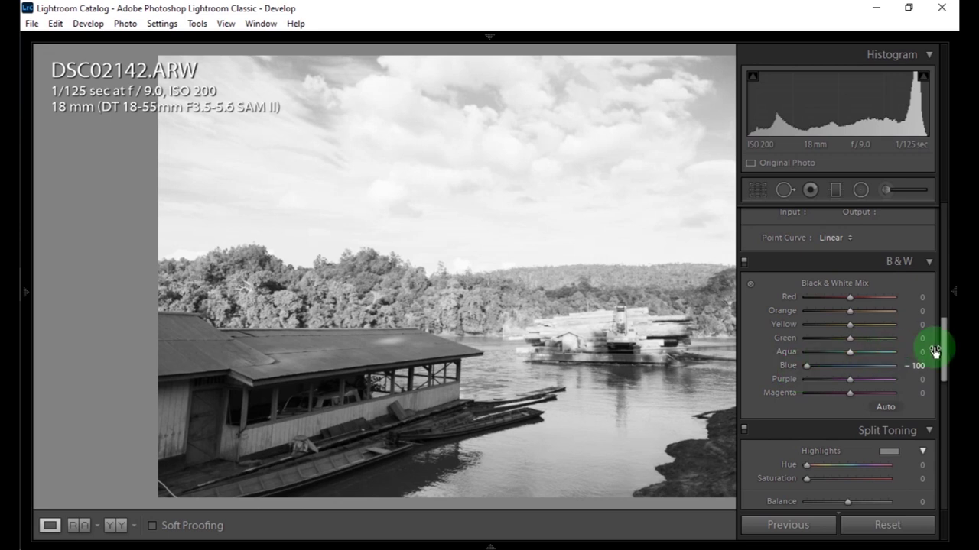
pyautogui.doubleClick(808, 367)
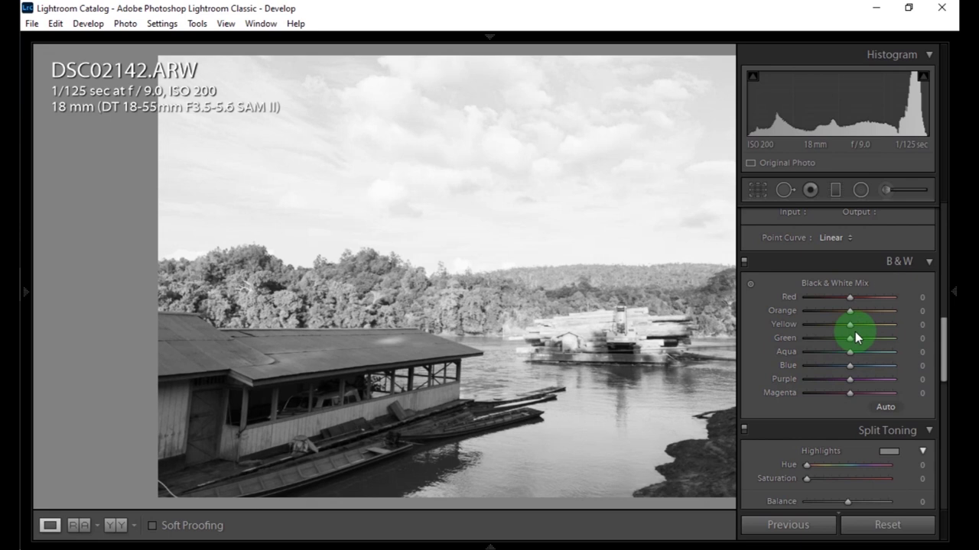
pyautogui.scroll(10, 859, 348)
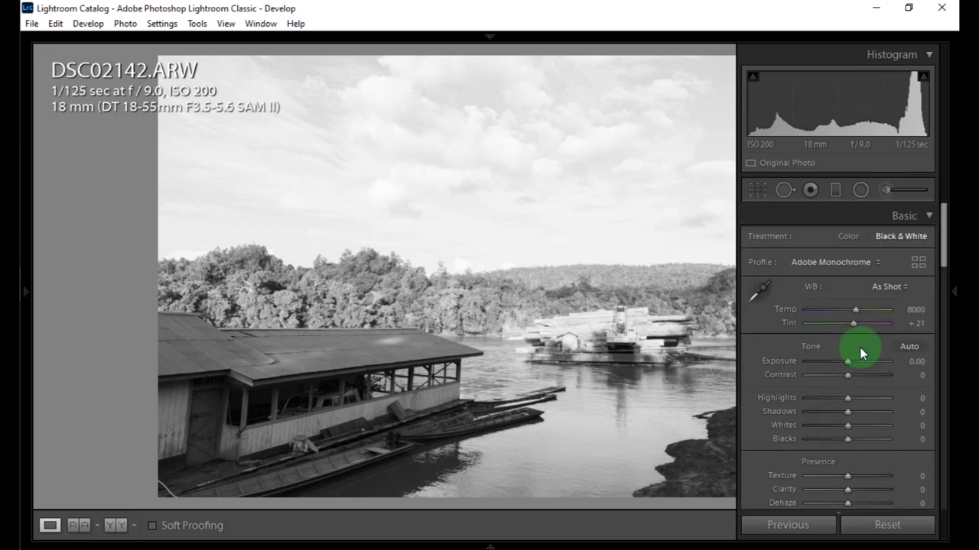
# Set Highlights -89, Shadows +46, Whites +19, Blacks -56 and Contrast +12.
pyautogui.press('Tab')
pyautogui.moveTo(948, 287)
pyautogui.moveTo(848, 399); pyautogui.dragTo(865, 415)
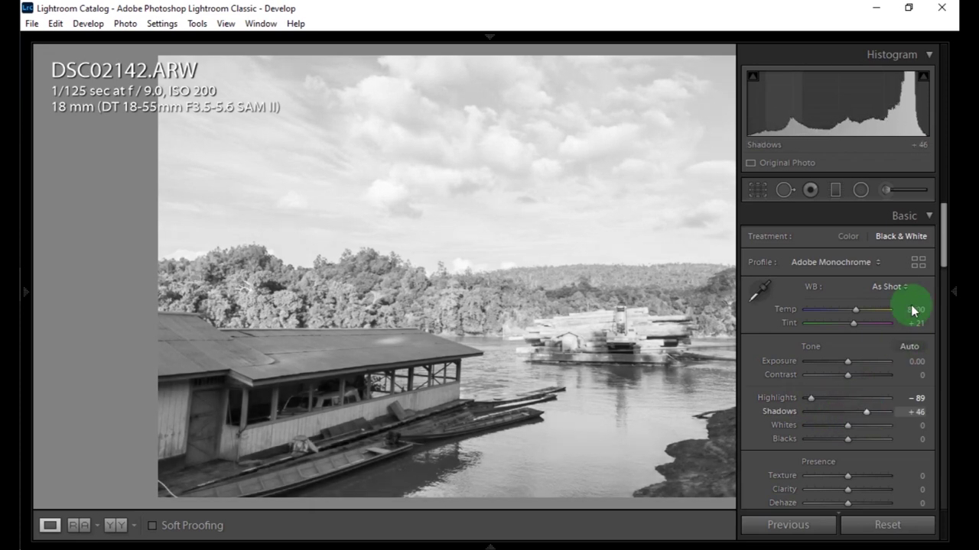
pyautogui.moveTo(946, 245); pyautogui.dragTo(944, 271)
pyautogui.moveTo(848, 343); pyautogui.dragTo(824, 360)
pyautogui.click(847, 357)
pyautogui.click(856, 289)
pyautogui.moveTo(856, 288); pyautogui.dragTo(838, 305)
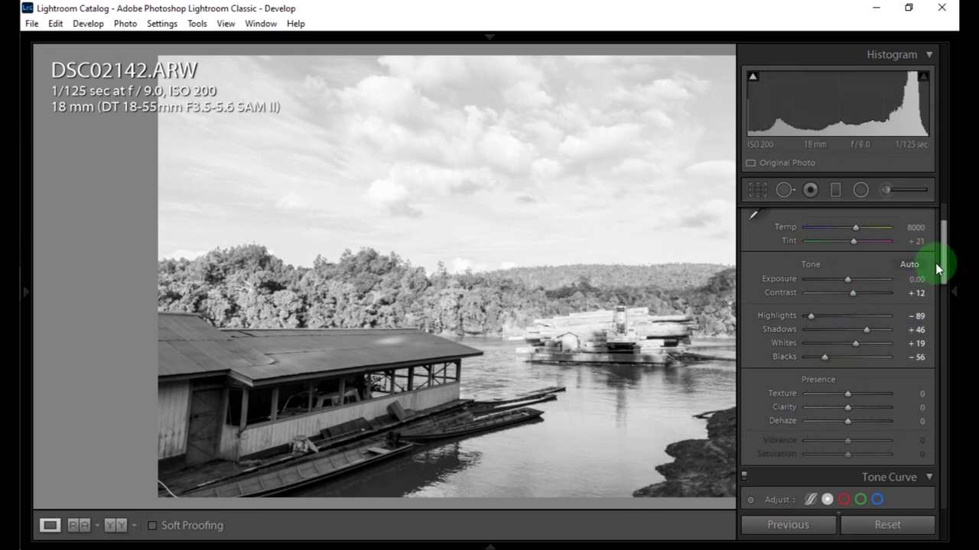
pyautogui.moveTo(945, 249); pyautogui.dragTo(887, 309)
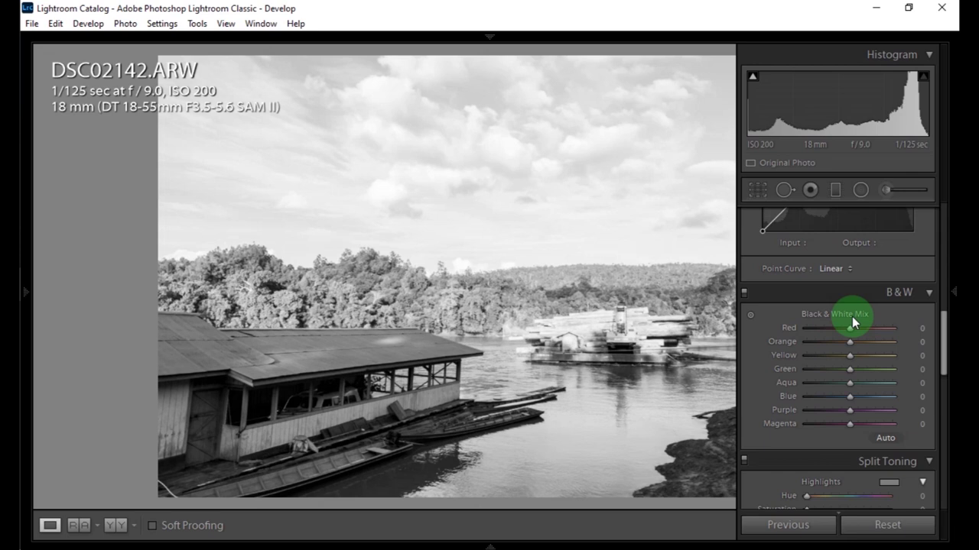
# Hide the side panels so the black-and-white river photo fills the view.
pyautogui.press('Tab')
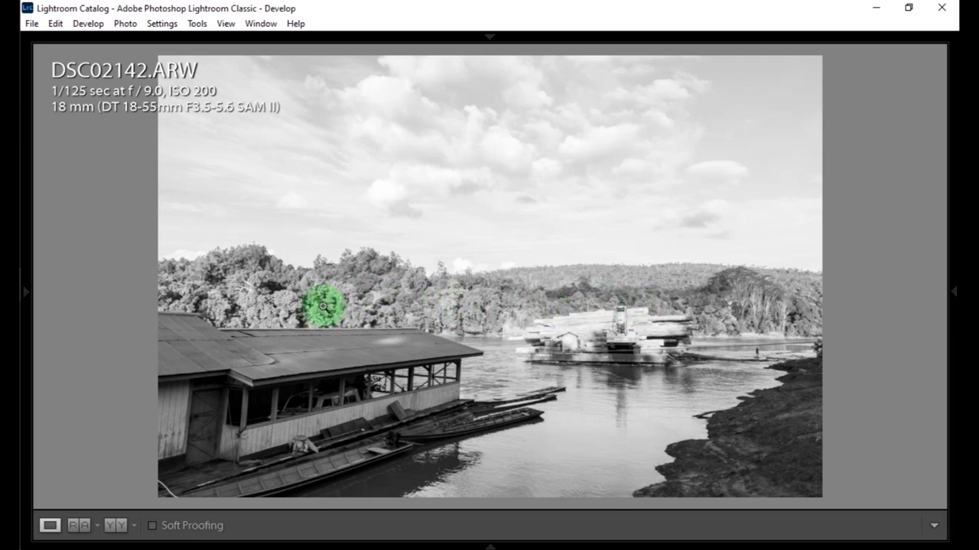
# Darken Green to -78 in the B&W mix and toggle the mix off and on to compare.
pyautogui.moveTo(955, 294)
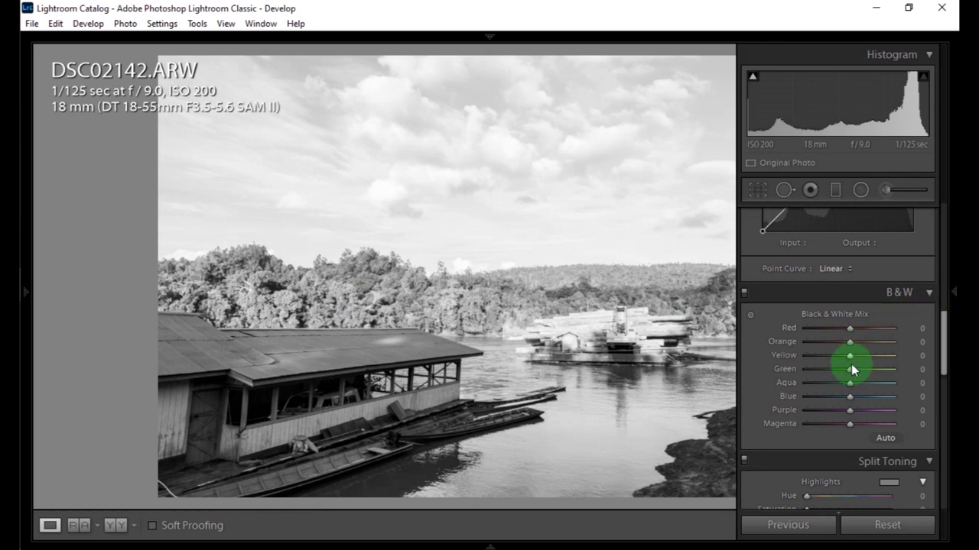
pyautogui.moveTo(850, 371); pyautogui.dragTo(814, 373)
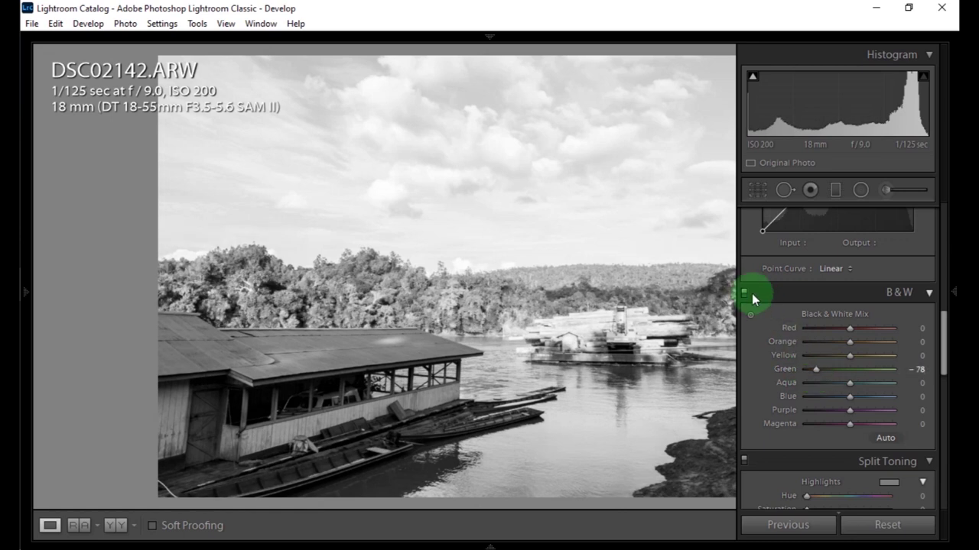
pyautogui.click(744, 294)
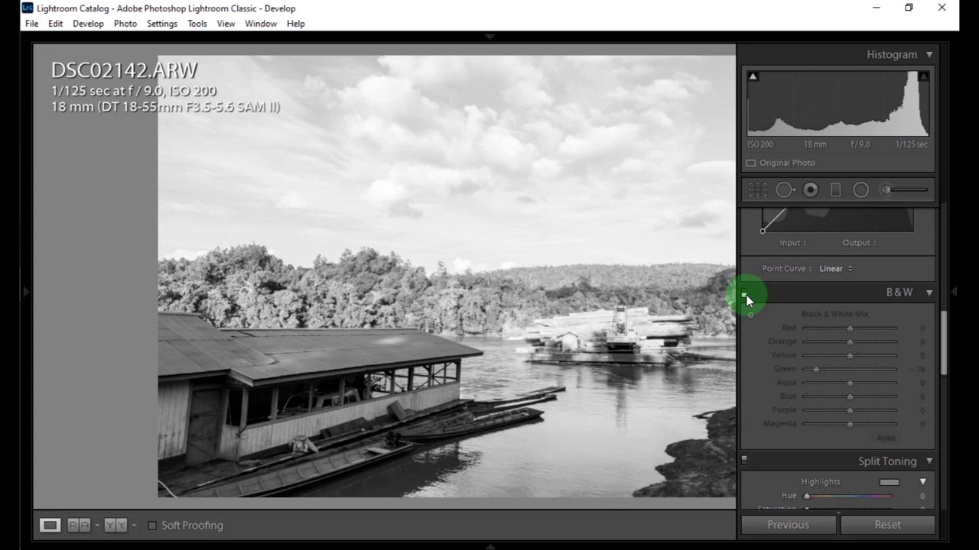
pyautogui.click(745, 294)
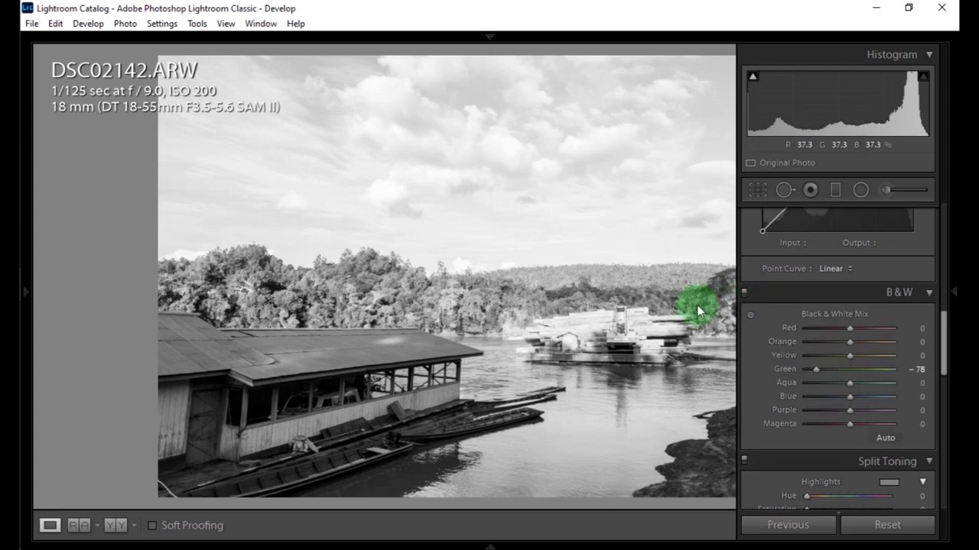
# Darken Yellow to -25 and toggle the B&W mix off and on to compare.
pyautogui.press('Tab')
pyautogui.moveTo(939, 295)
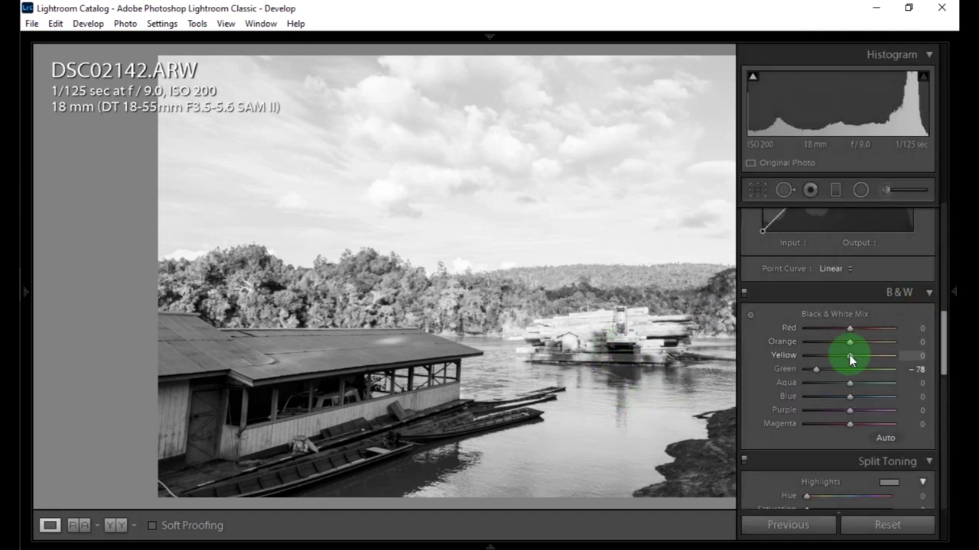
pyautogui.moveTo(849, 354); pyautogui.dragTo(838, 356)
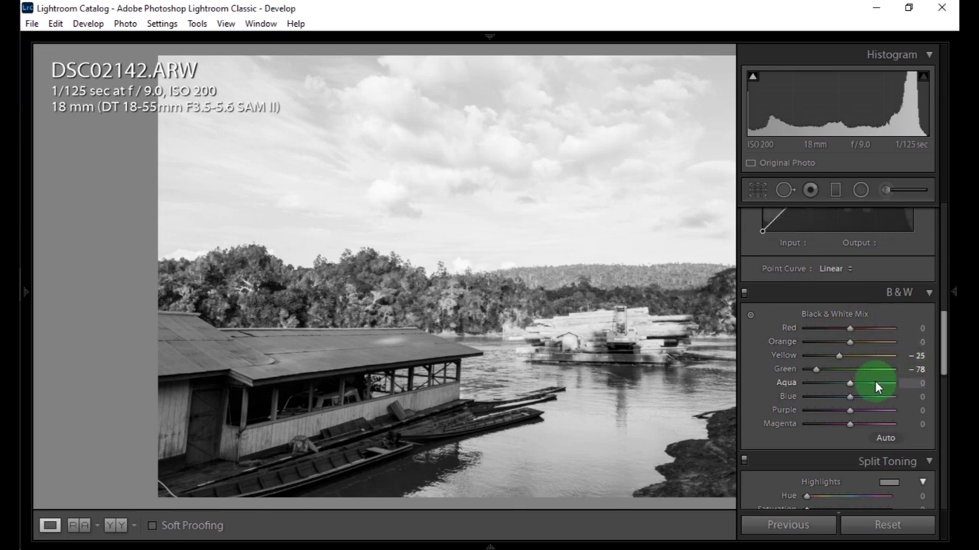
pyautogui.click(744, 294)
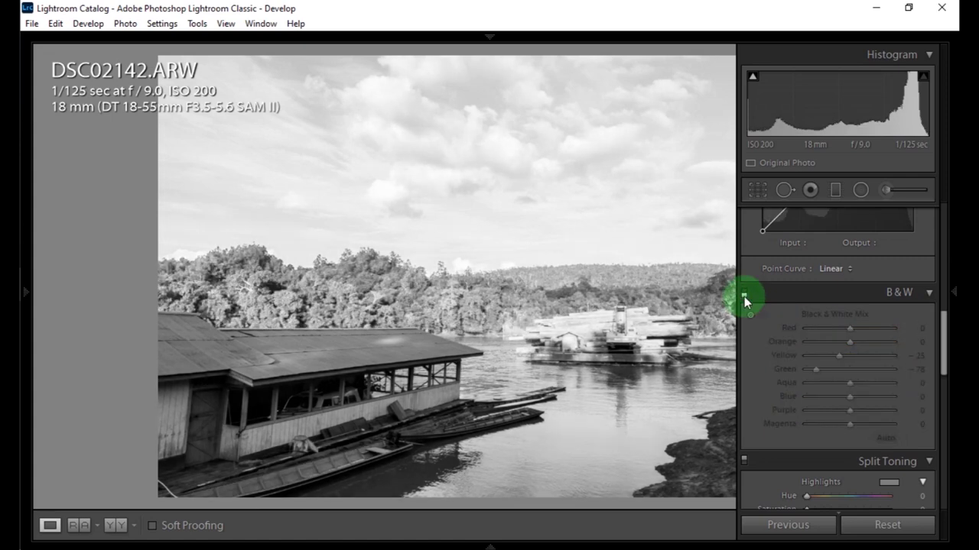
pyautogui.click(744, 293)
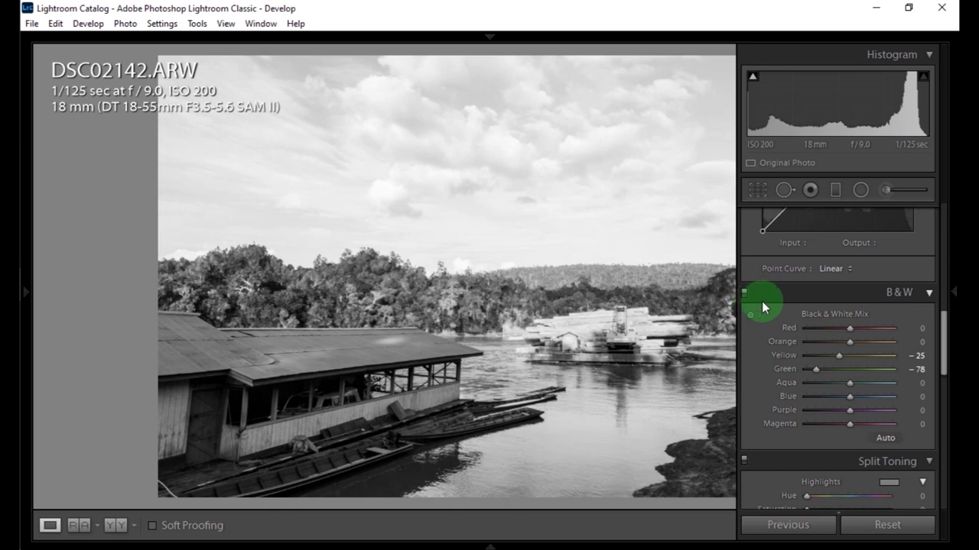
# Zero all eight Black & White Mix sliders, undoing the Green -78 and Yellow -25 changes.
pyautogui.doubleClick(834, 315)
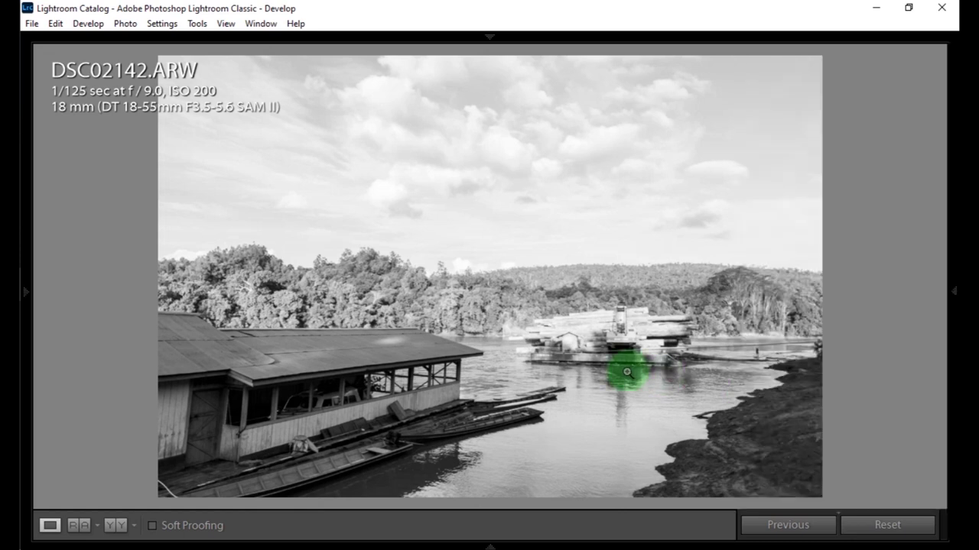
pyautogui.moveTo(954, 292)
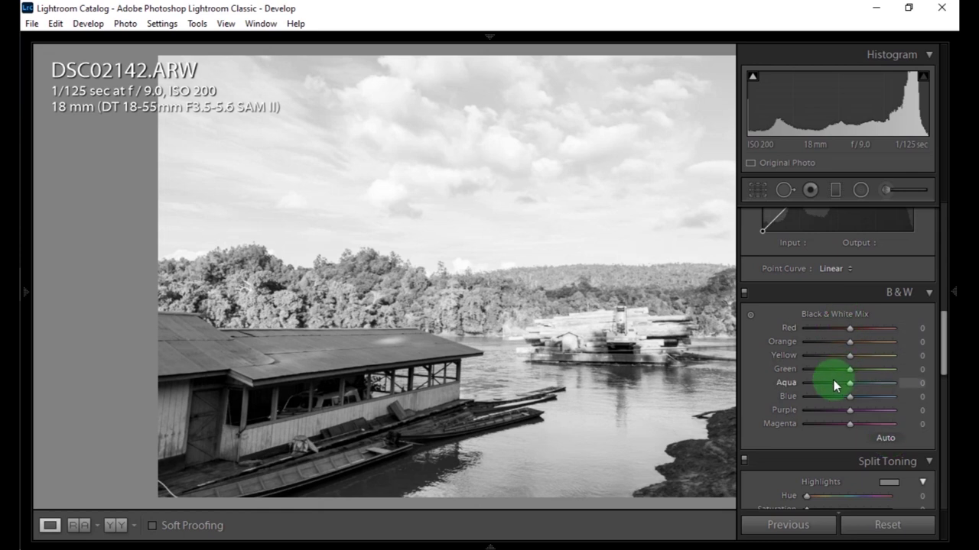
# Apply the Auto B&W mix (Green -25, Orange -17, Purple +14) and toggle it to compare.
pyautogui.click(887, 439)
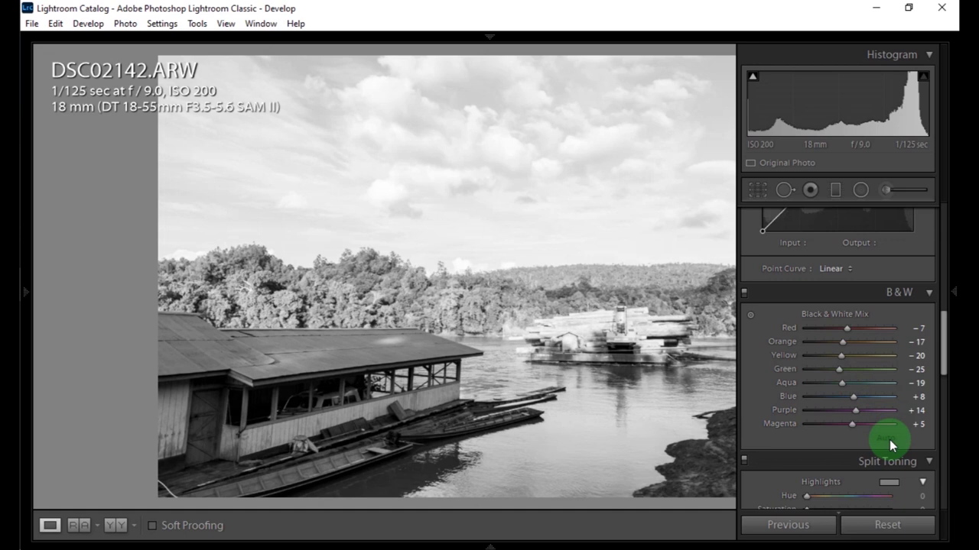
pyautogui.press('Tab')
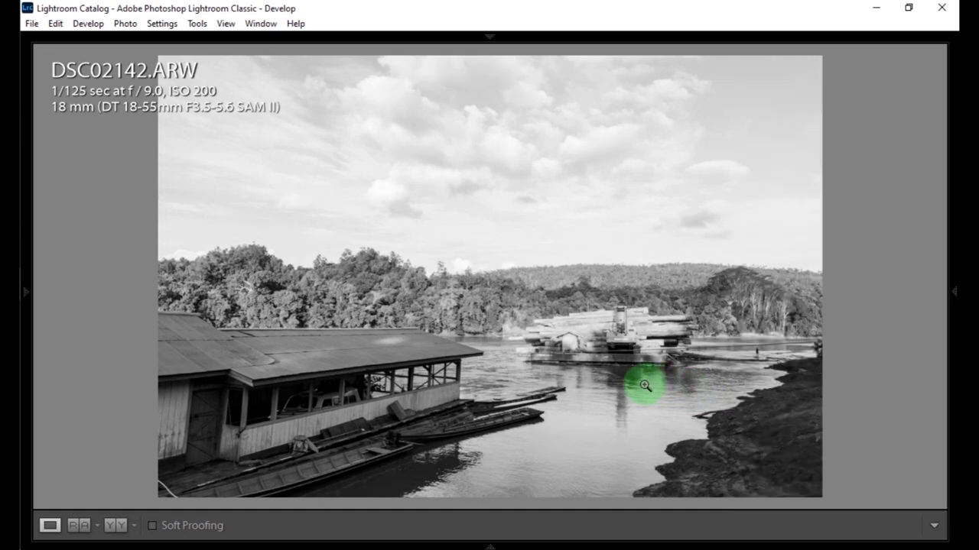
pyautogui.moveTo(945, 286)
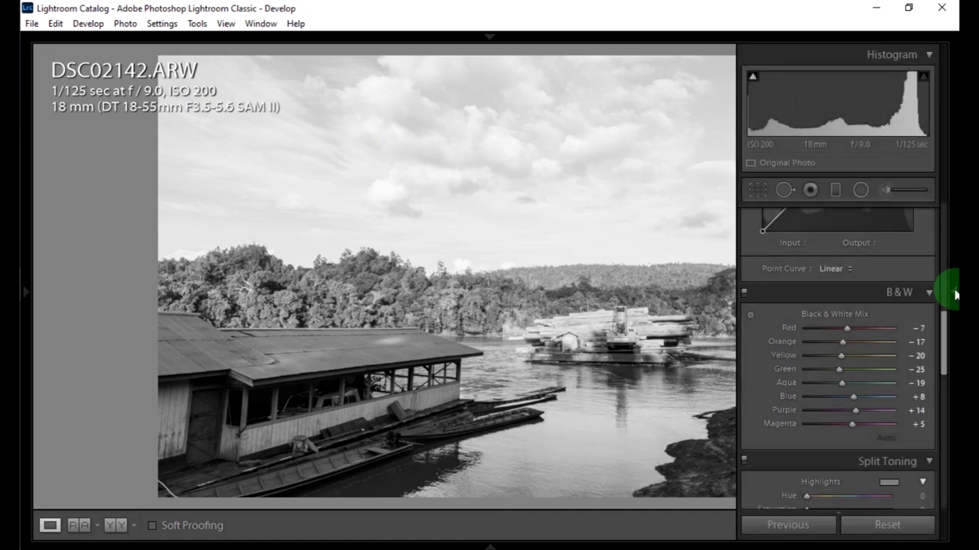
pyautogui.click(745, 295)
pyautogui.click(745, 295)
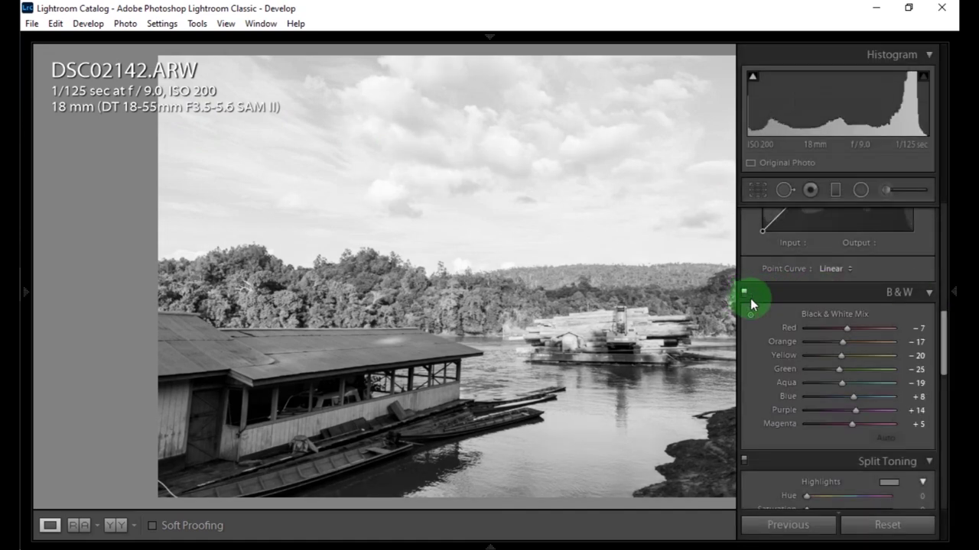
# Reset all eight Black & White Mix values to 0 and activate the on-photo targeted adjustment tool.
pyautogui.doubleClick(829, 314)
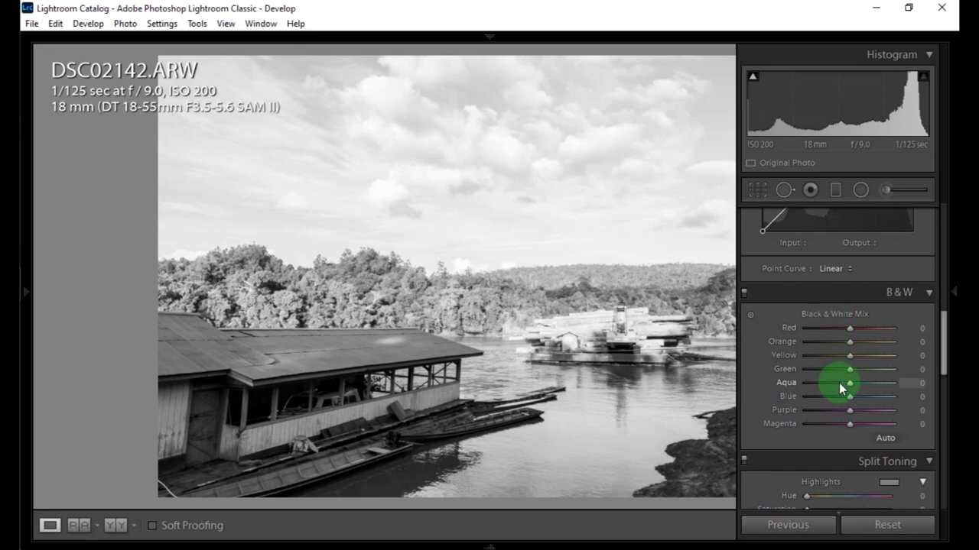
pyautogui.press('F8')
pyautogui.click(955, 299)
pyautogui.click(857, 331)
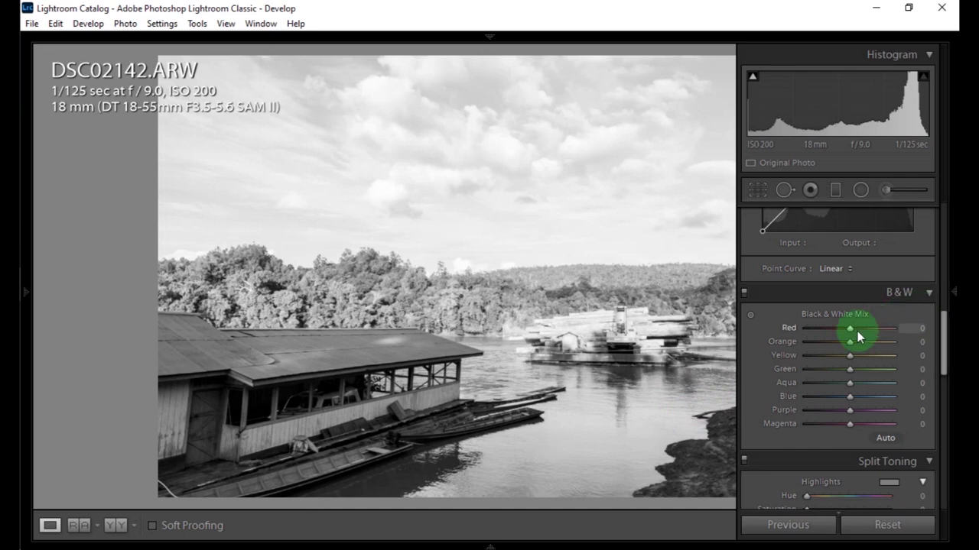
pyautogui.click(752, 319)
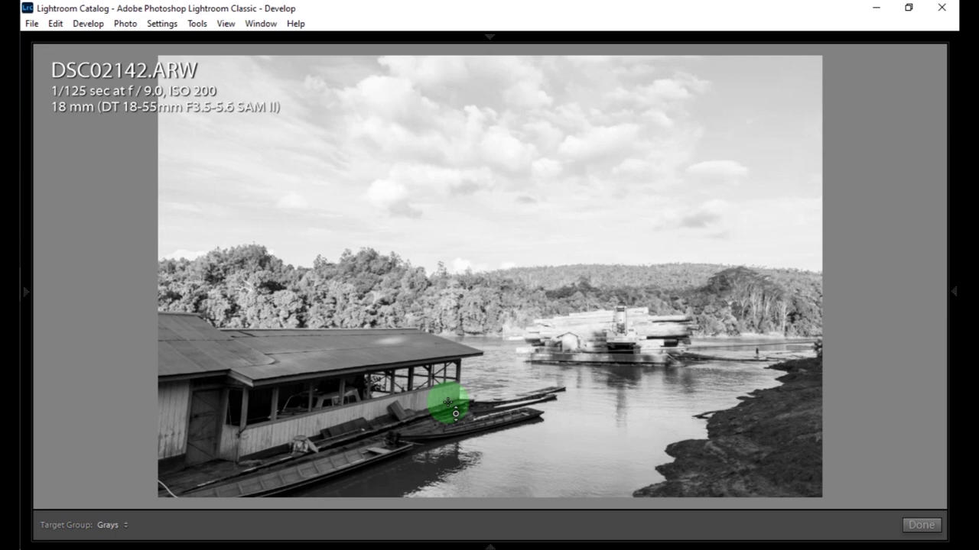
pyautogui.press('F8')
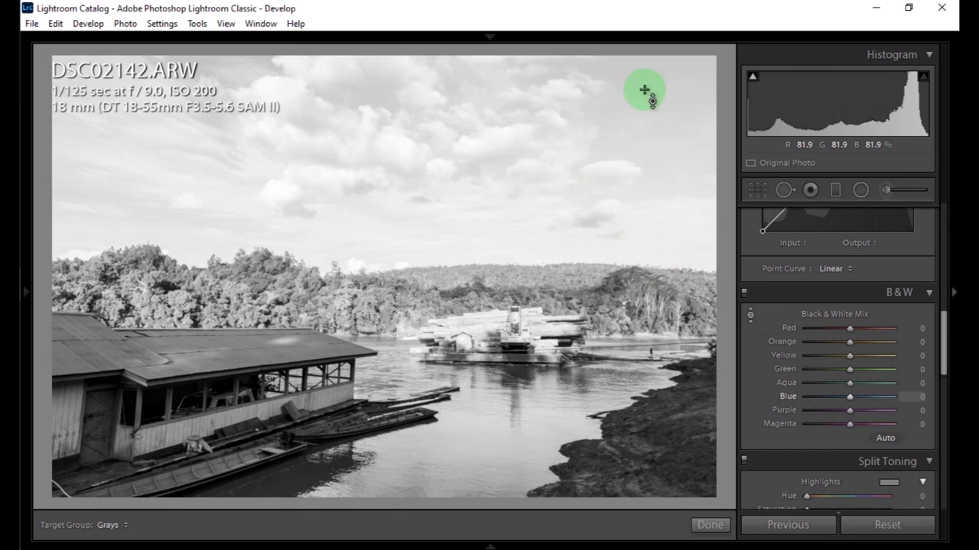
# Darken the sky to Blue -83, Aqua -21 and the greenery to Yellow -51, Orange -14.
pyautogui.moveTo(645, 90); pyautogui.dragTo(644, 90)
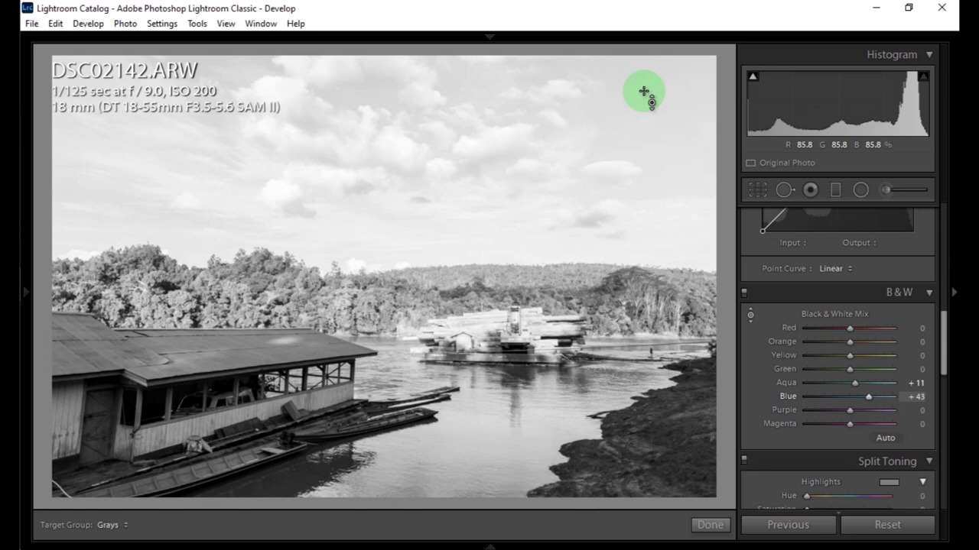
pyautogui.moveTo(643, 92); pyautogui.dragTo(647, 103)
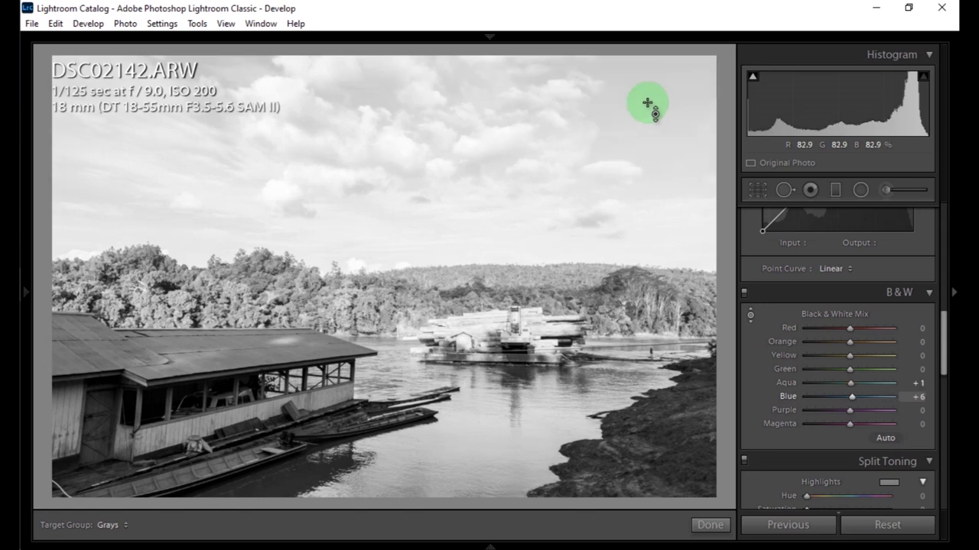
pyautogui.moveTo(648, 102); pyautogui.dragTo(648, 103)
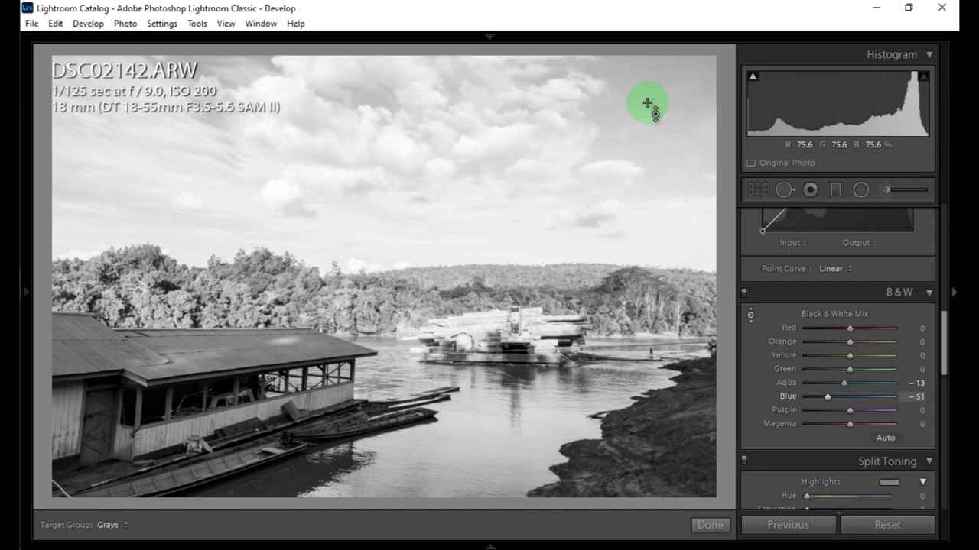
pyautogui.moveTo(648, 103); pyautogui.dragTo(648, 103)
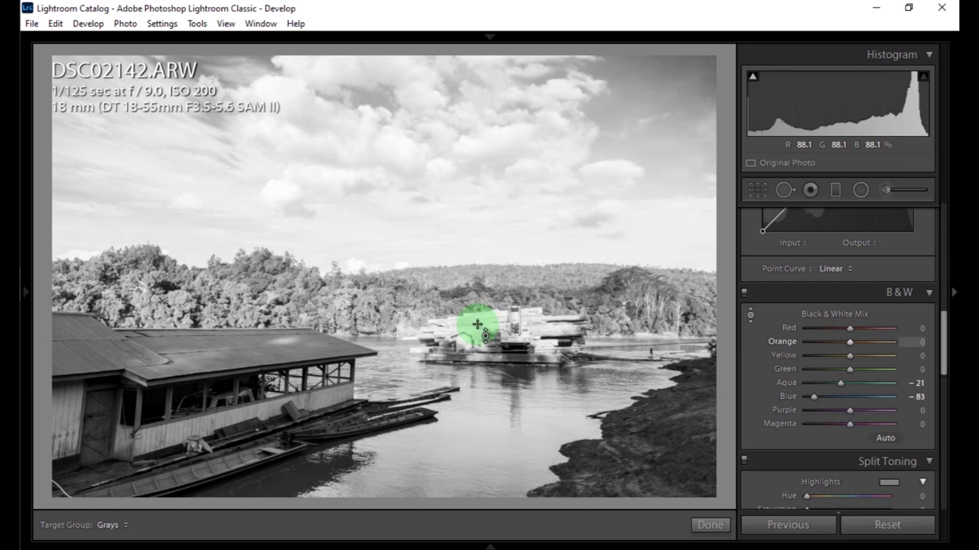
pyautogui.moveTo(607, 348); pyautogui.dragTo(609, 358)
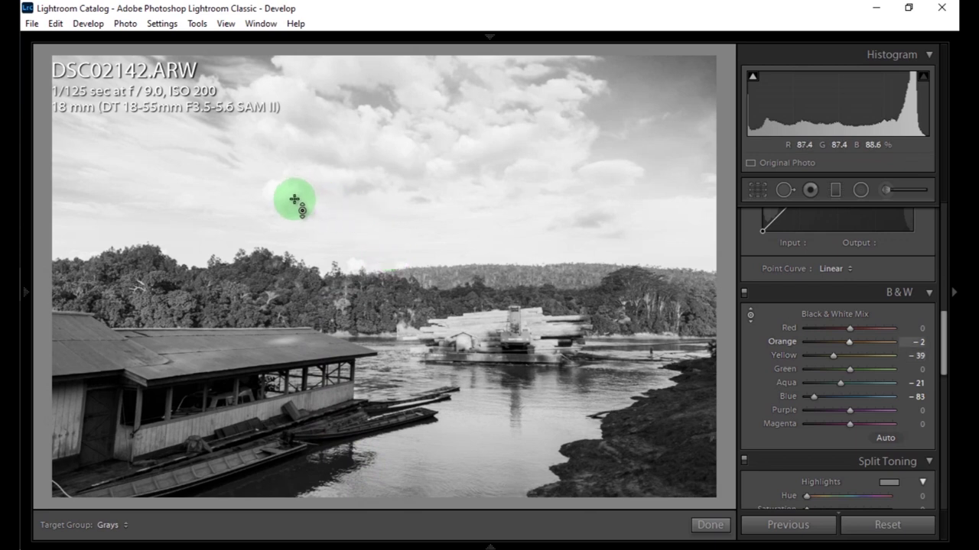
pyautogui.moveTo(295, 200); pyautogui.dragTo(300, 201)
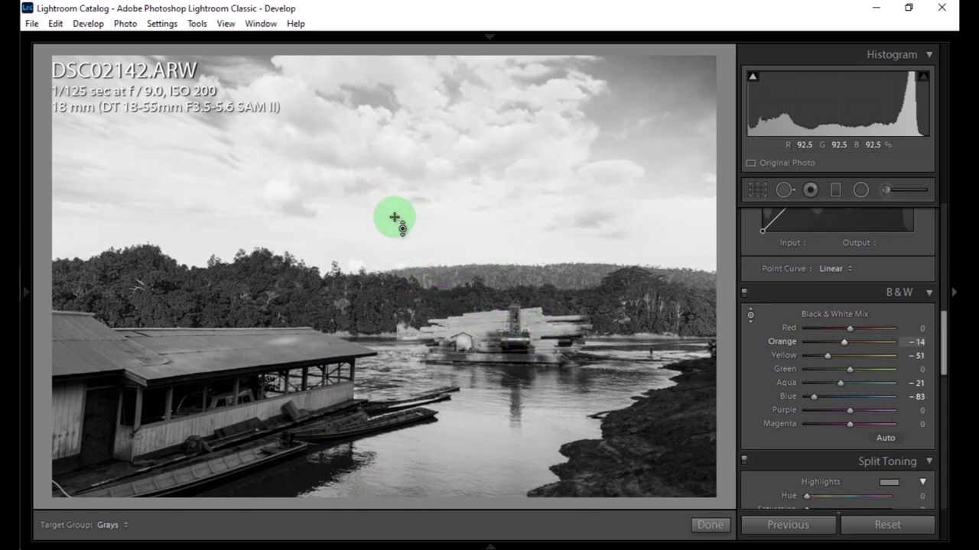
# Close the targeted adjustment, then set Basic tones to Shadows +89, Blacks -63, Exposure -0.26.
pyautogui.click(711, 528)
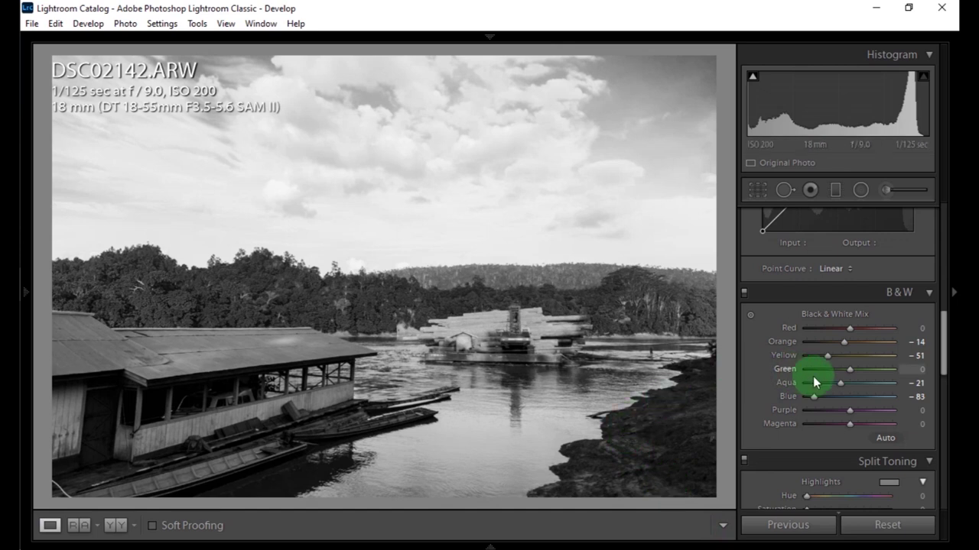
pyautogui.scroll(10, 931, 347)
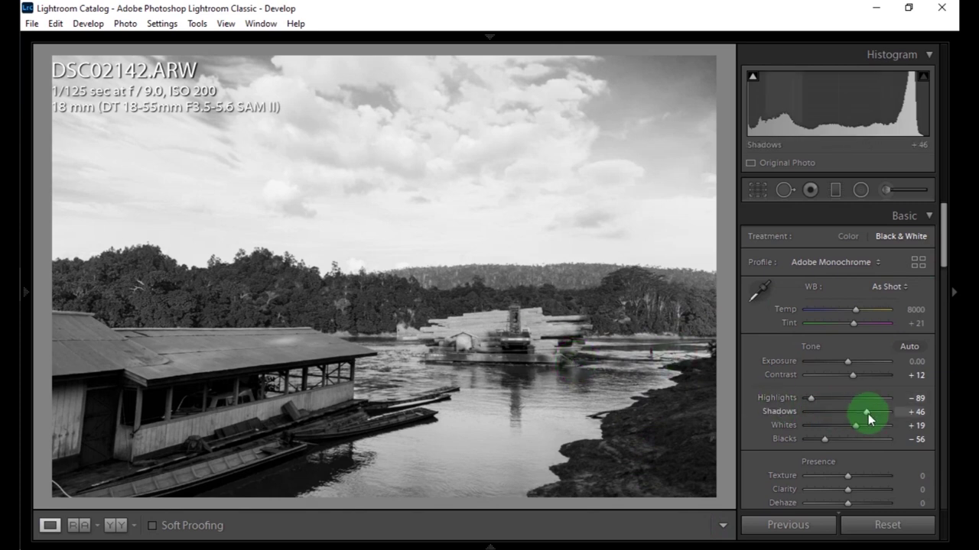
pyautogui.moveTo(867, 413); pyautogui.dragTo(885, 412)
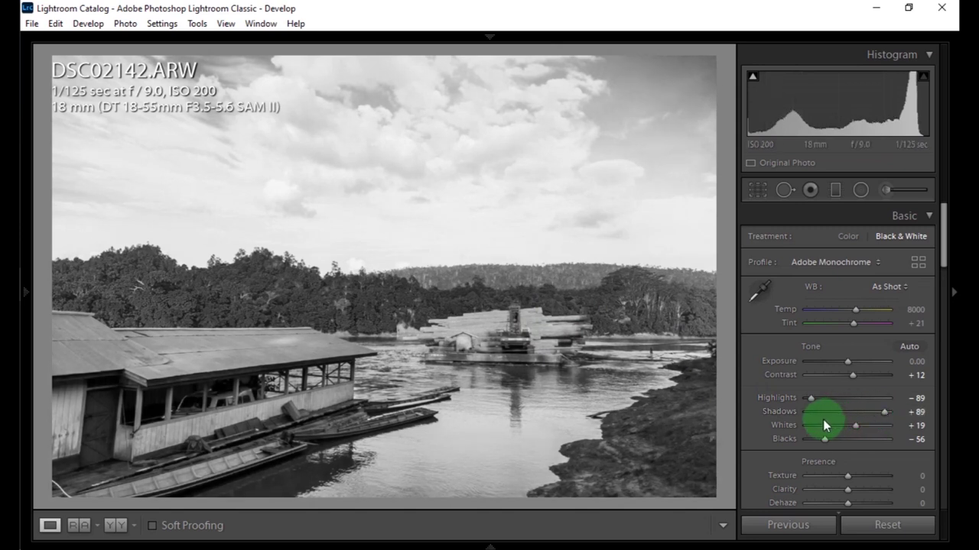
pyautogui.moveTo(825, 438); pyautogui.dragTo(821, 439)
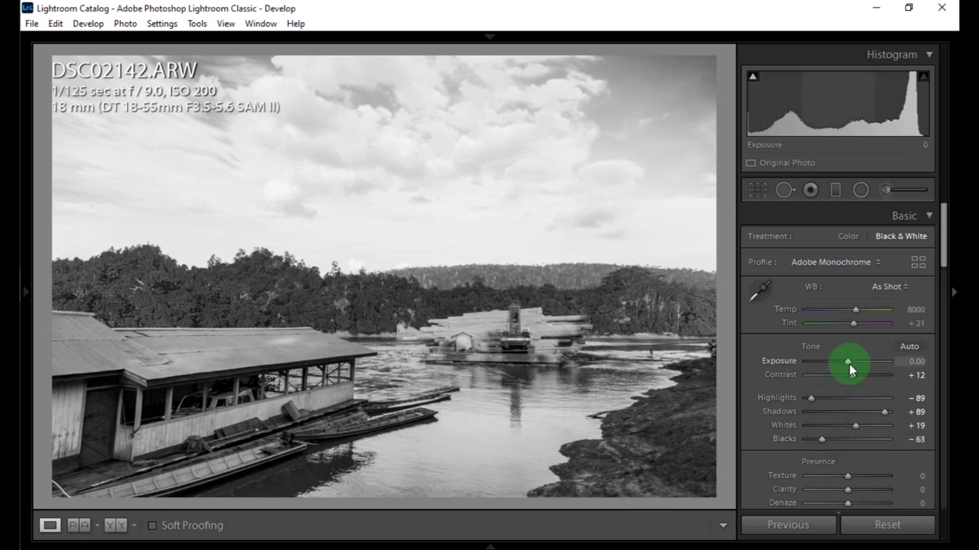
pyautogui.moveTo(847, 361); pyautogui.dragTo(846, 363)
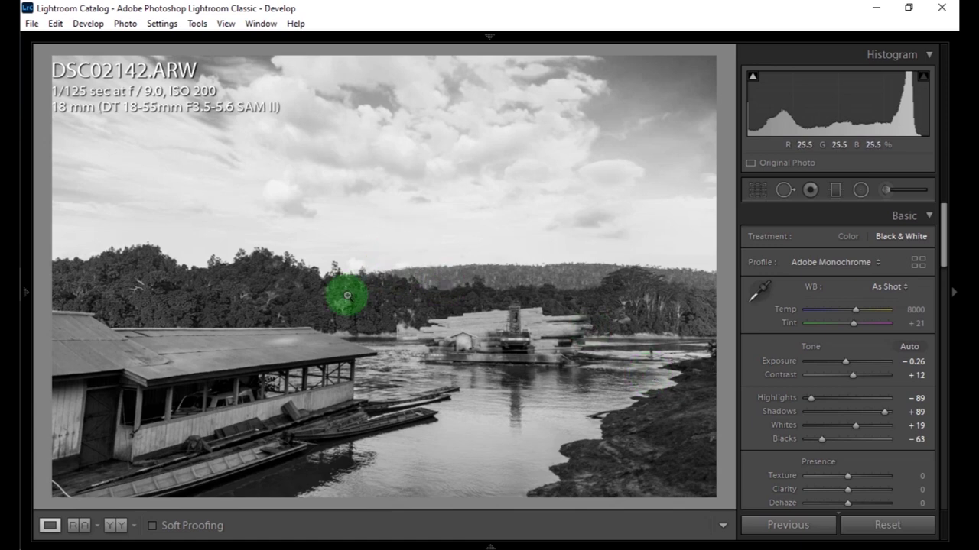
# Show the original and black-and-white versions side by side in the Before/After left-right view.
pyautogui.press('y')
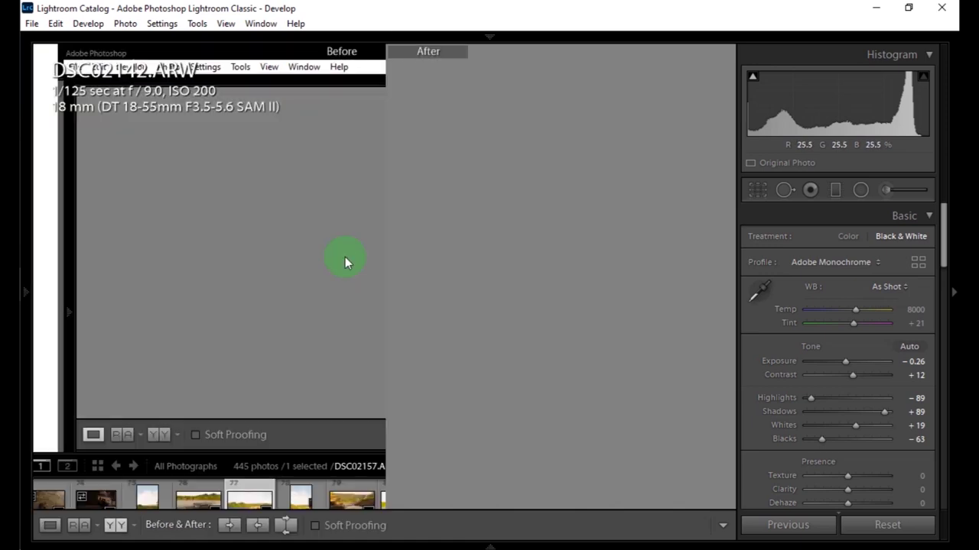